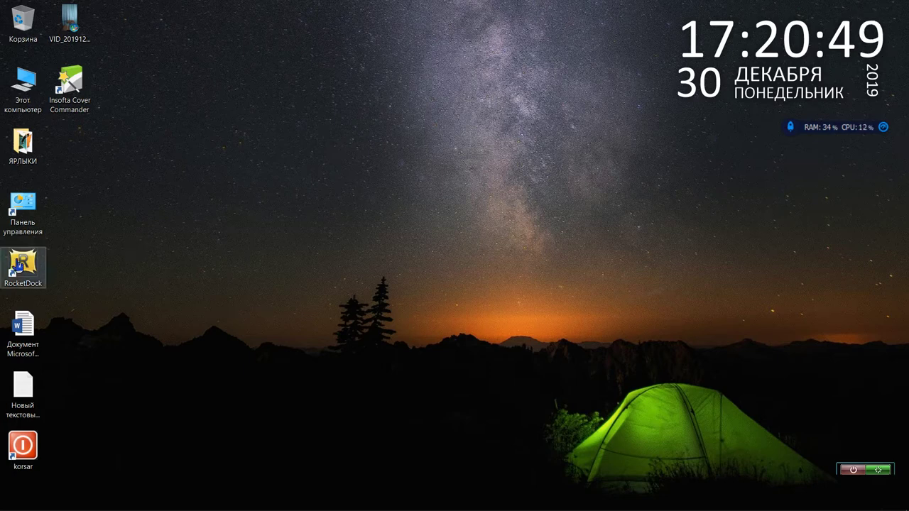
Open Этот компьютер from the desktop and browse to Локальный диск (F:).
double_click(23, 100)
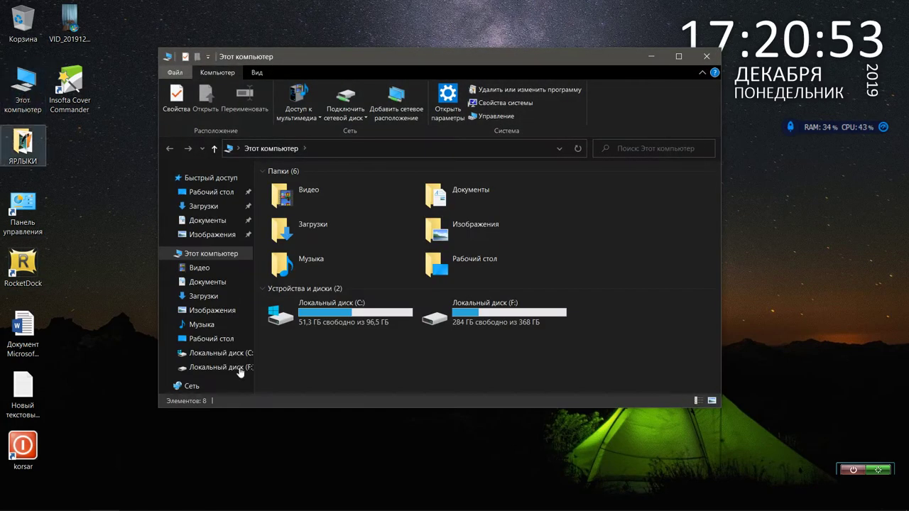
double_click(481, 321)
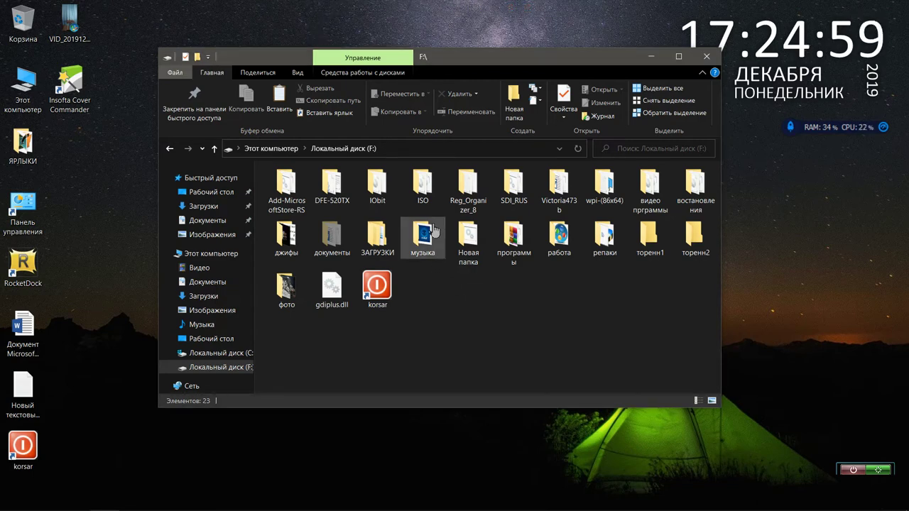
mouse_move(432, 231)
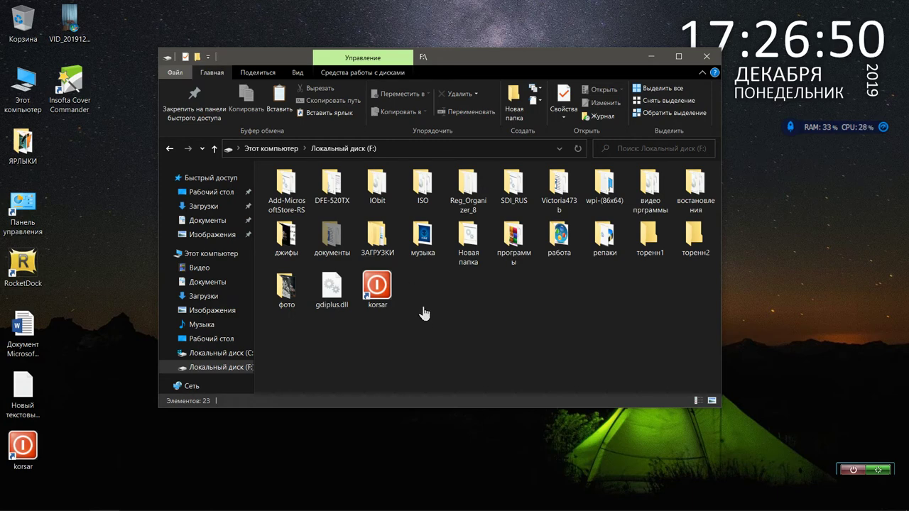
Look through the ВИНДОС (ИНСАЙДЕРСКАЯ), ВИНДОС ОКОНЧАТЕЛЬНАЯ 1909 19H1 and накопительное обновления виндос 10 folders inside ЗАГРУЗКИ for their creatingISO scripts.
double_click(390, 256)
double_click(374, 188)
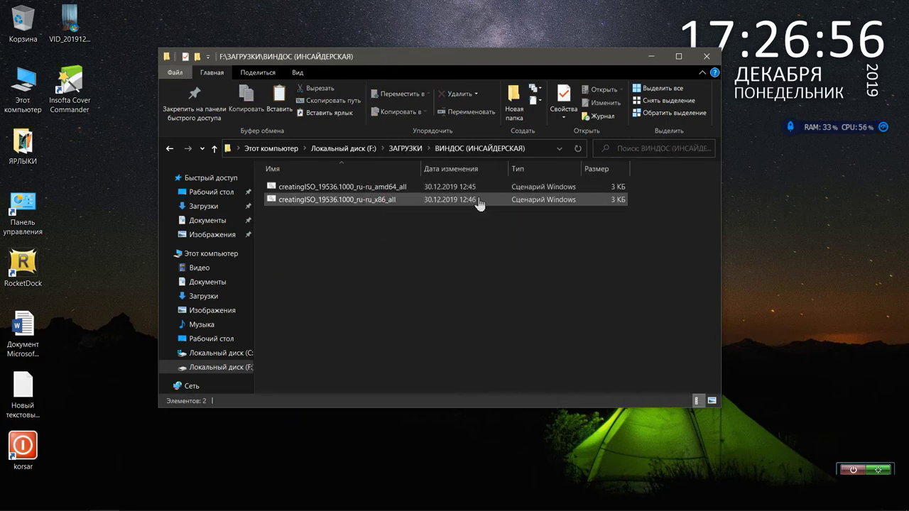
left_click(169, 149)
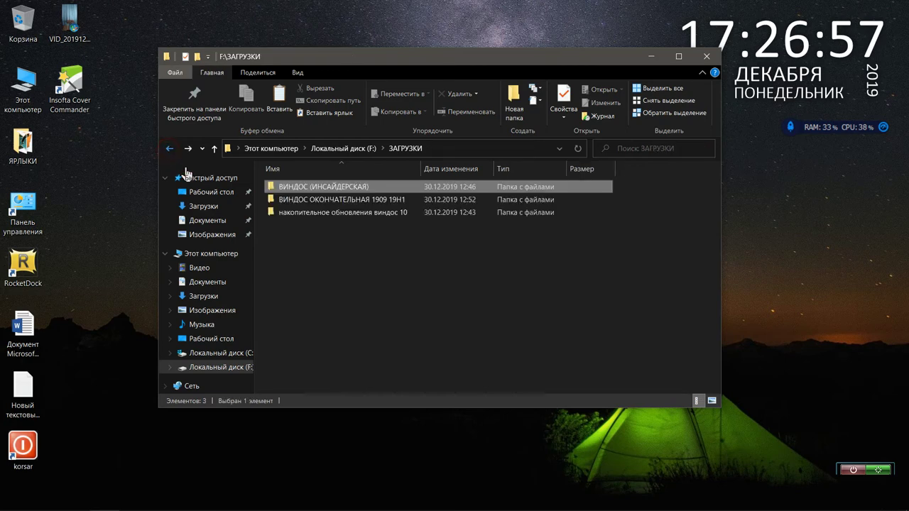
double_click(285, 201)
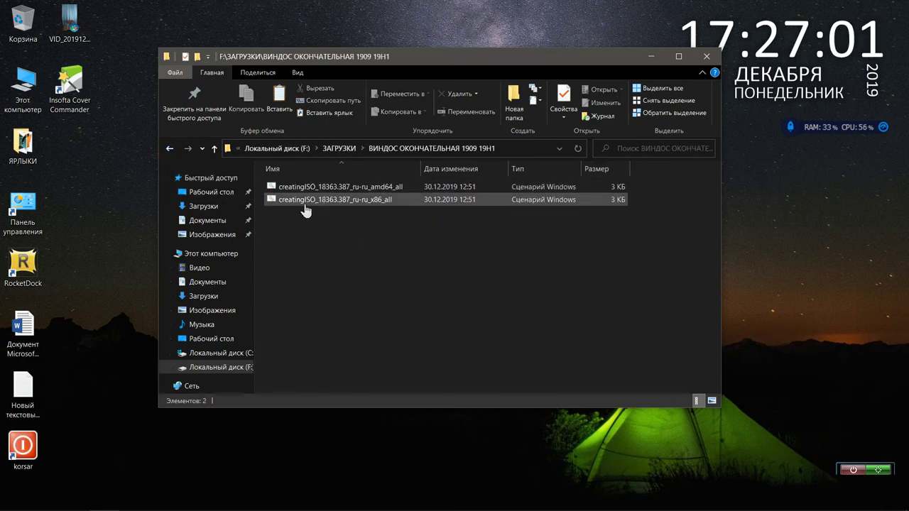
left_click(171, 150)
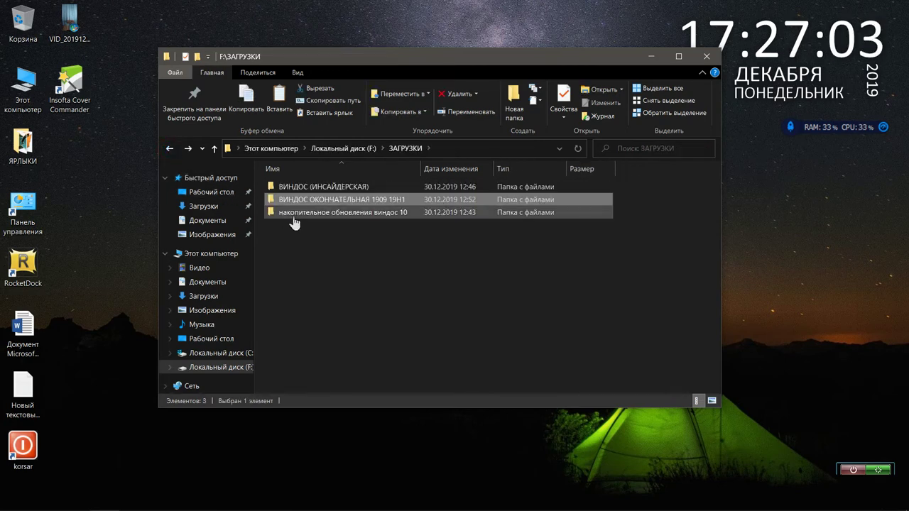
double_click(294, 218)
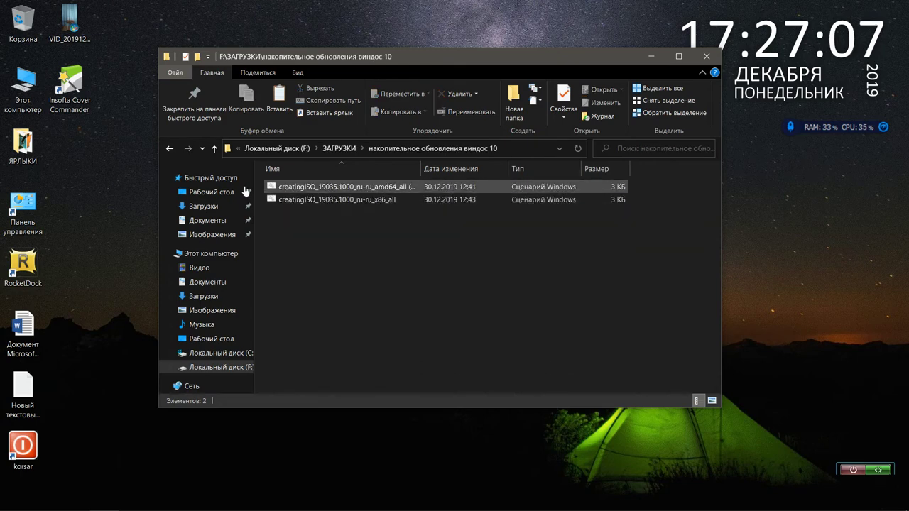
left_click(172, 150)
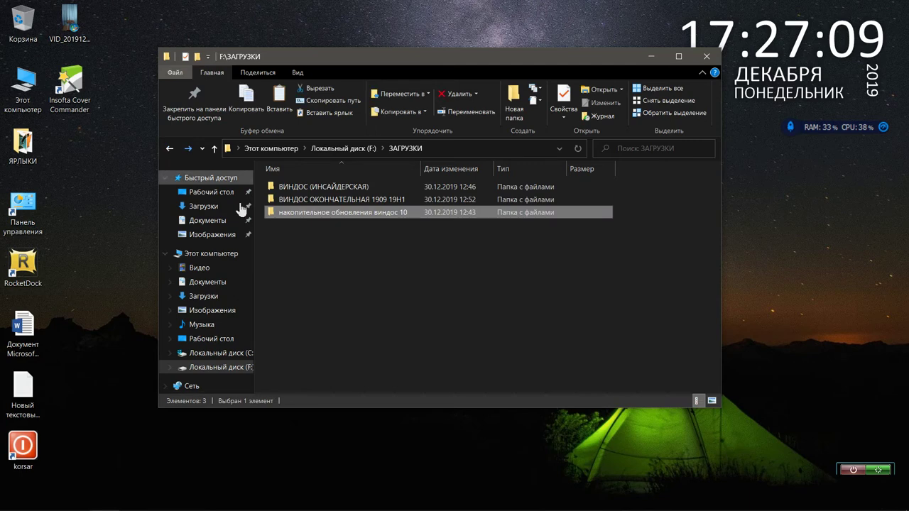
Try to run creatingISO_18363.387_ru-ru_amd64_all from Новая папка on drive F: as administrator, and close its console.
left_click(170, 149)
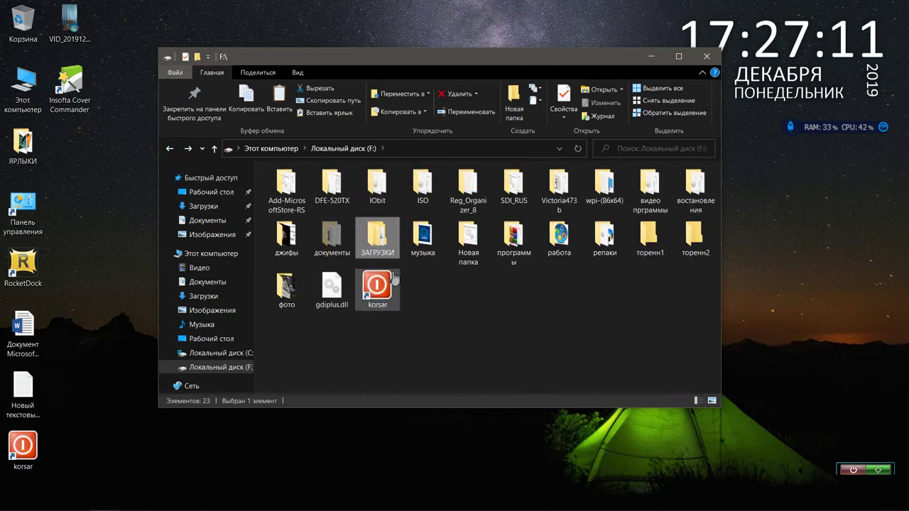
double_click(460, 243)
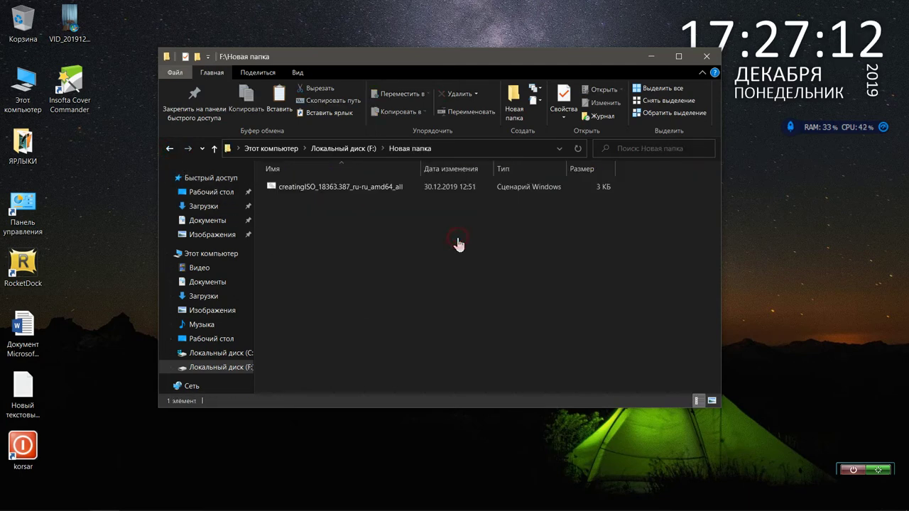
left_click(337, 193)
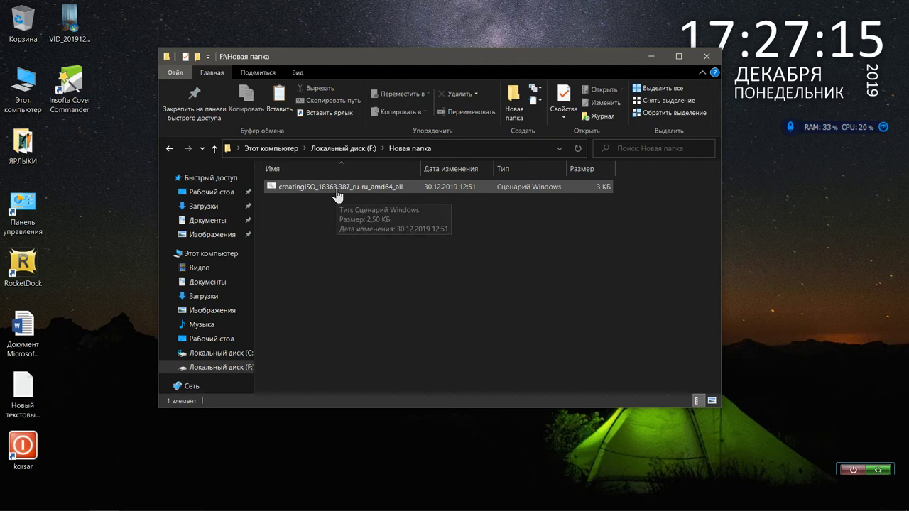
right_click(337, 195)
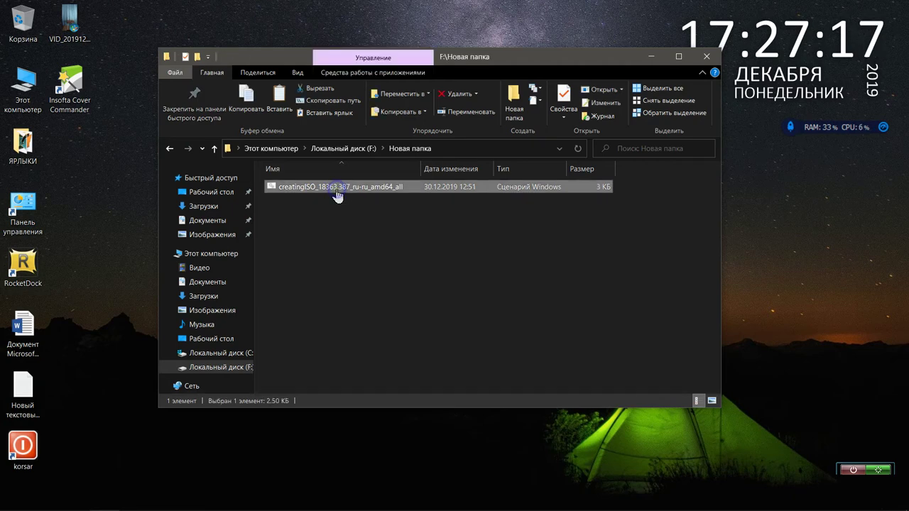
mouse_move(382, 162)
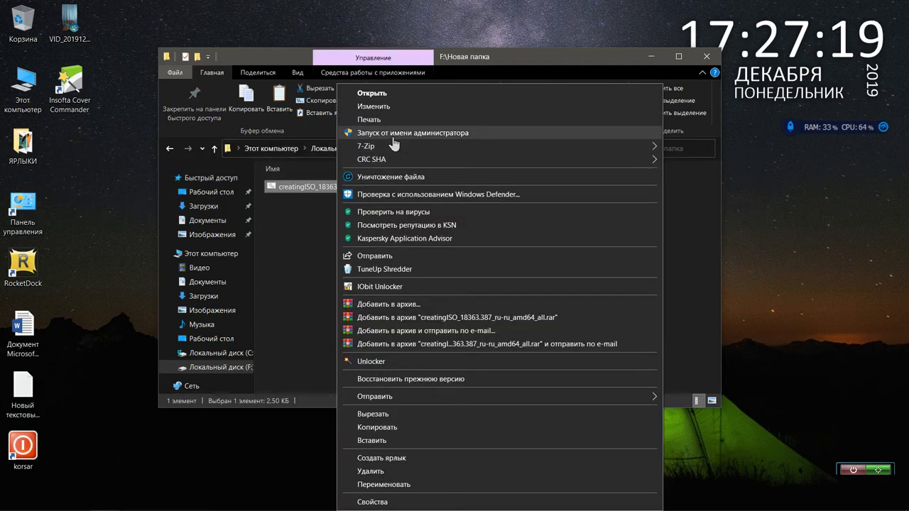
left_click(395, 134)
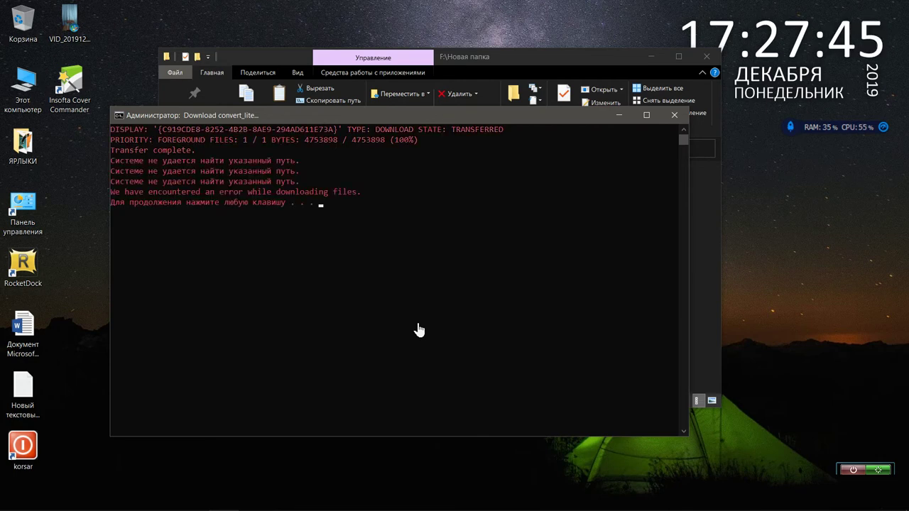
left_click(675, 117)
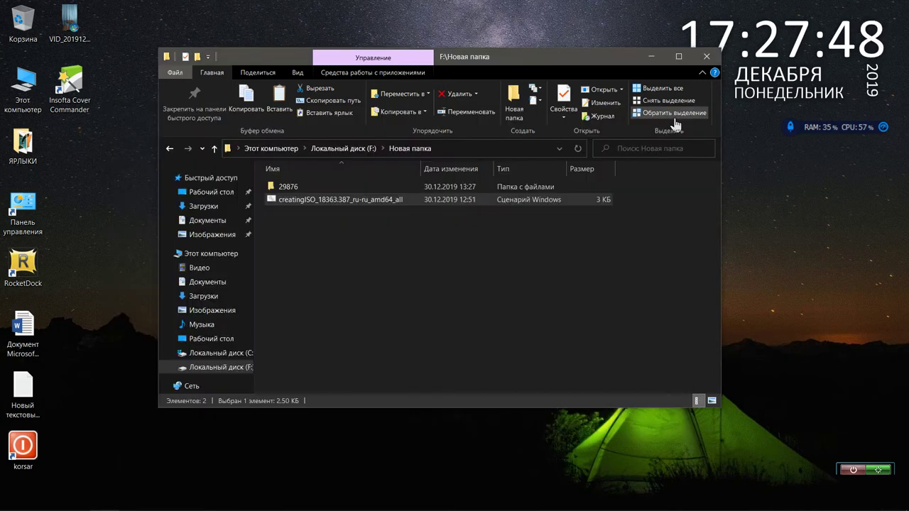
Delete the folder 29876 left by the script run in Новая папка, moving it to the recycle bin.
left_click(320, 205)
left_click(304, 189)
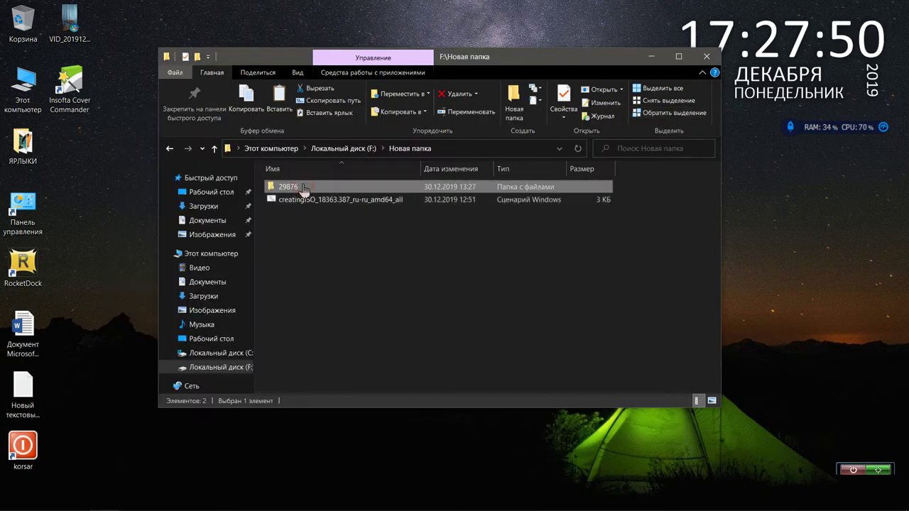
right_click(304, 188)
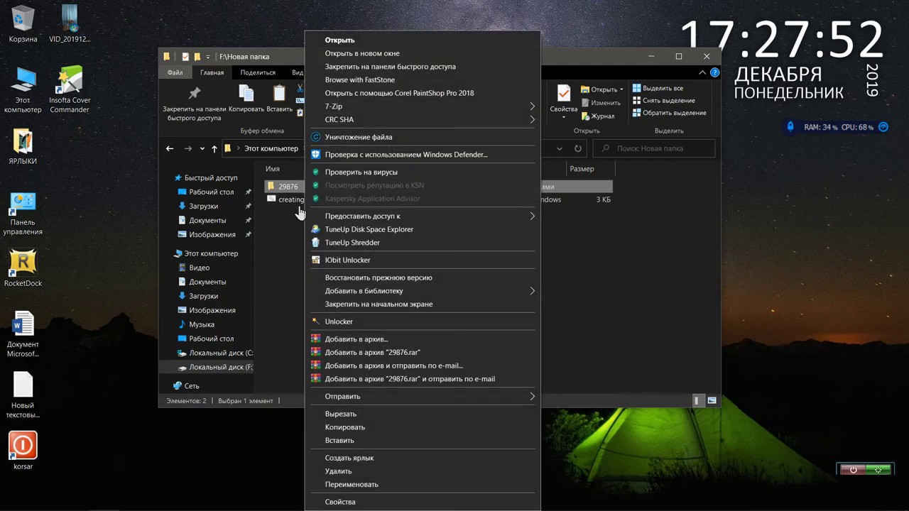
left_click(294, 190)
right_click(294, 190)
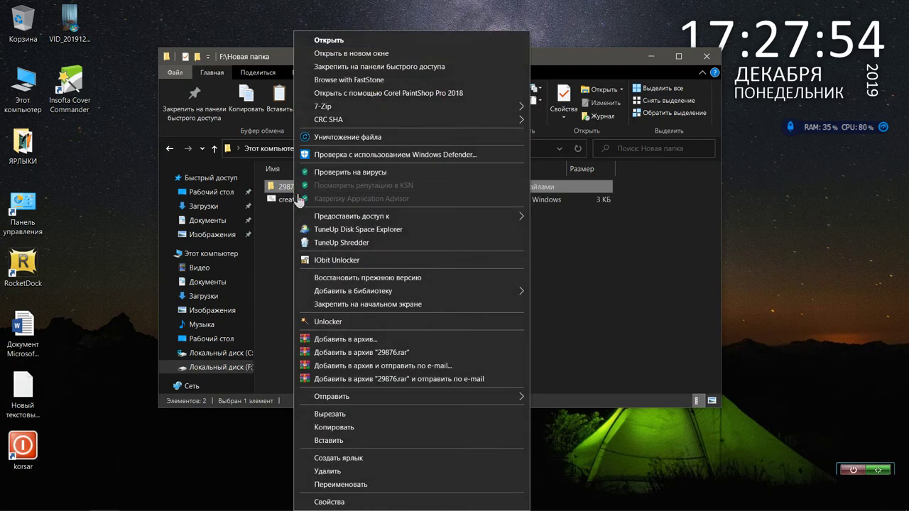
left_click(354, 471)
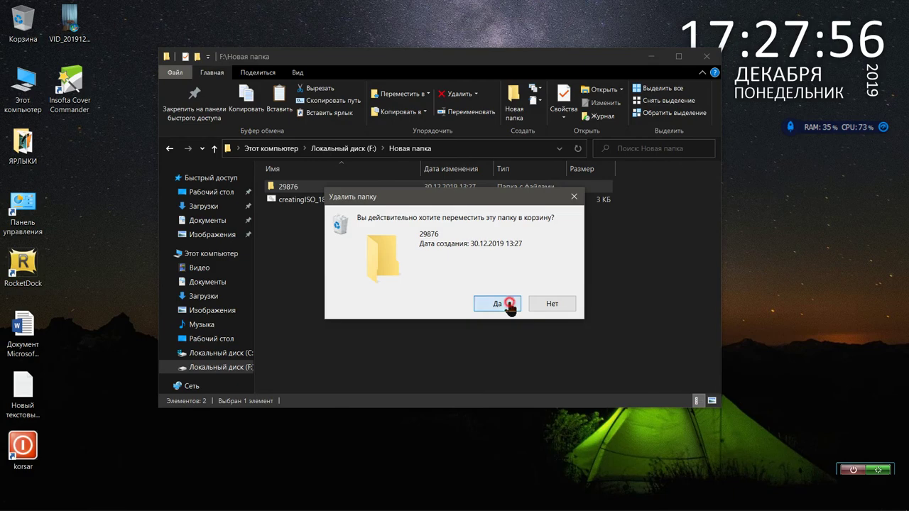
left_click(508, 304)
Rerun creatingISO_18363.387_ru-ru_amd64_all as administrator, dismiss its console when it stops, and launch it as administrator once more.
left_click(342, 187)
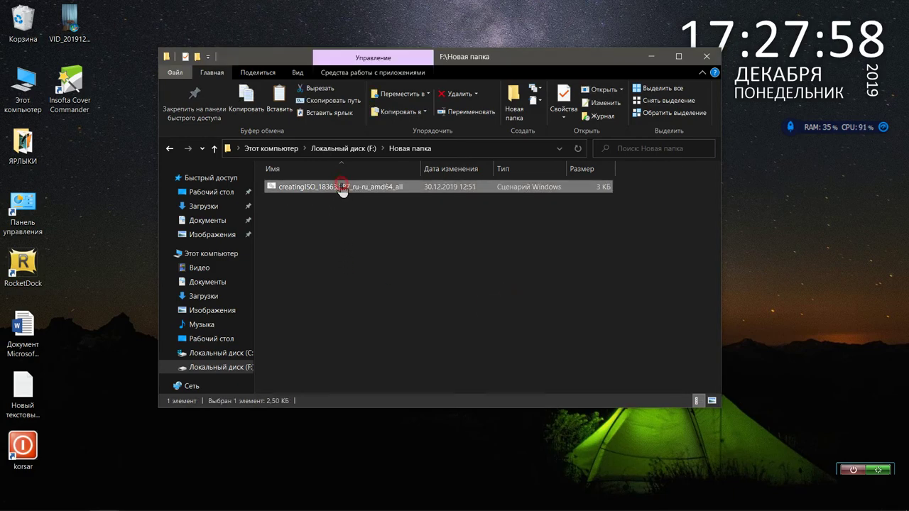
right_click(342, 187)
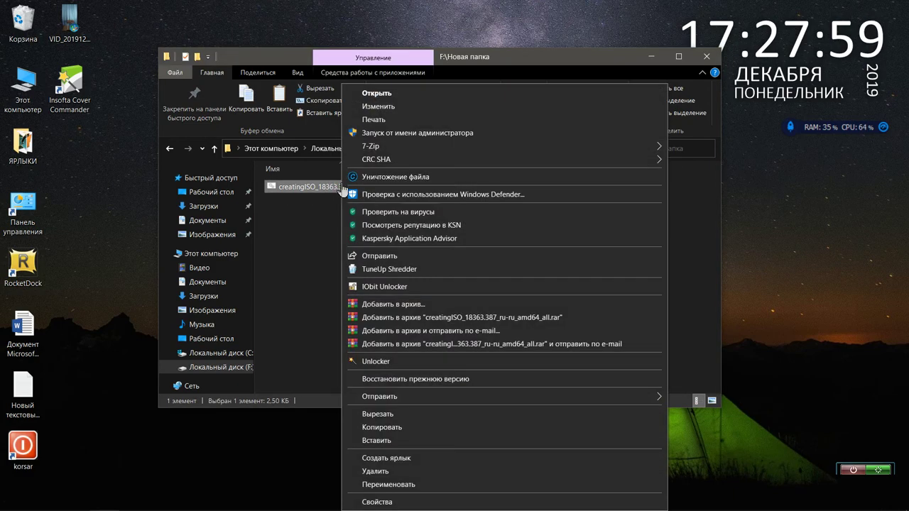
left_click(381, 134)
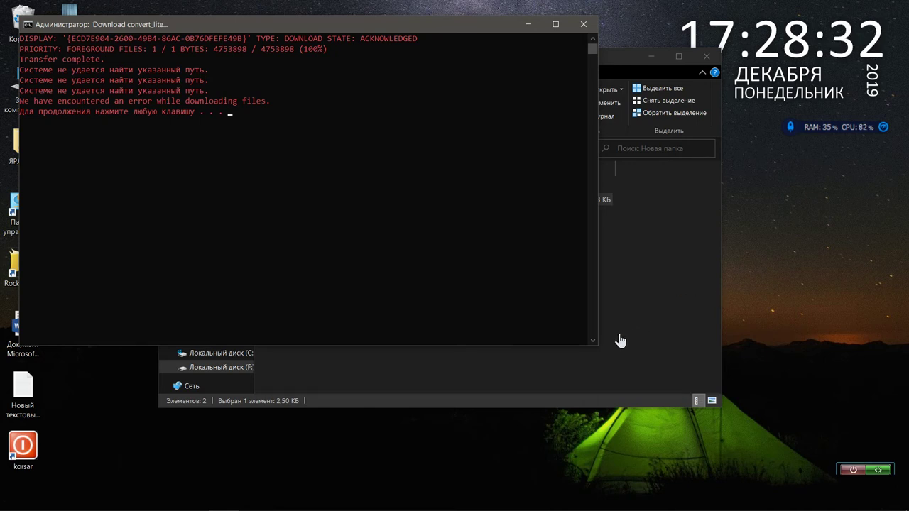
key("Return")
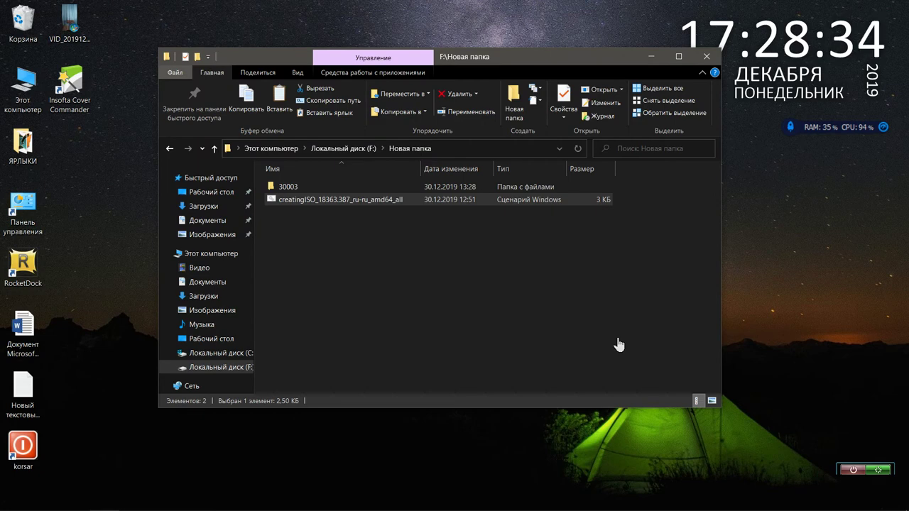
right_click(307, 203)
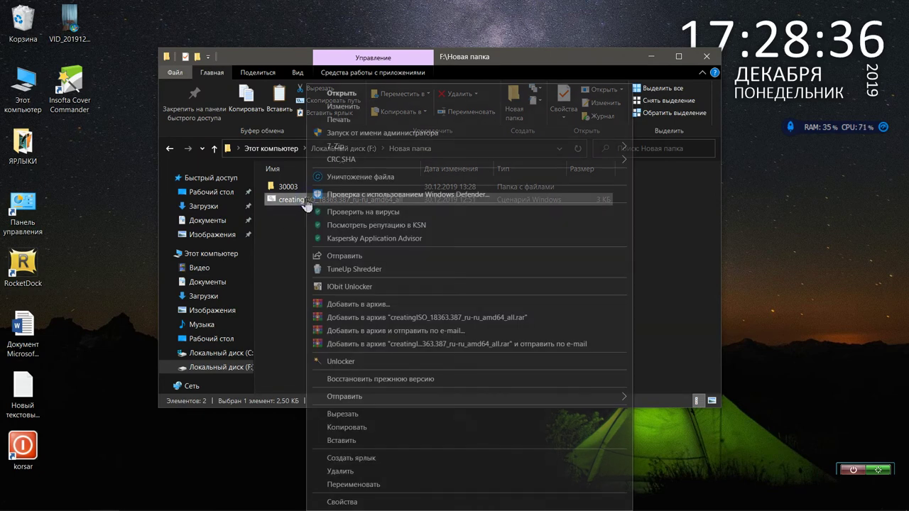
left_click(348, 134)
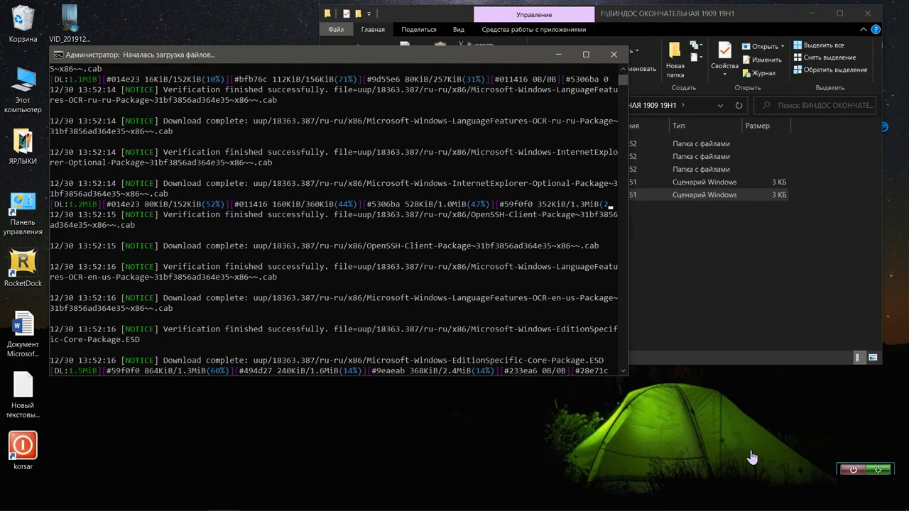
Open the ISO folder on drive F: and examine the 1909-32 and 1909X64RU- disk images while the download runs.
mouse_move(787, 508)
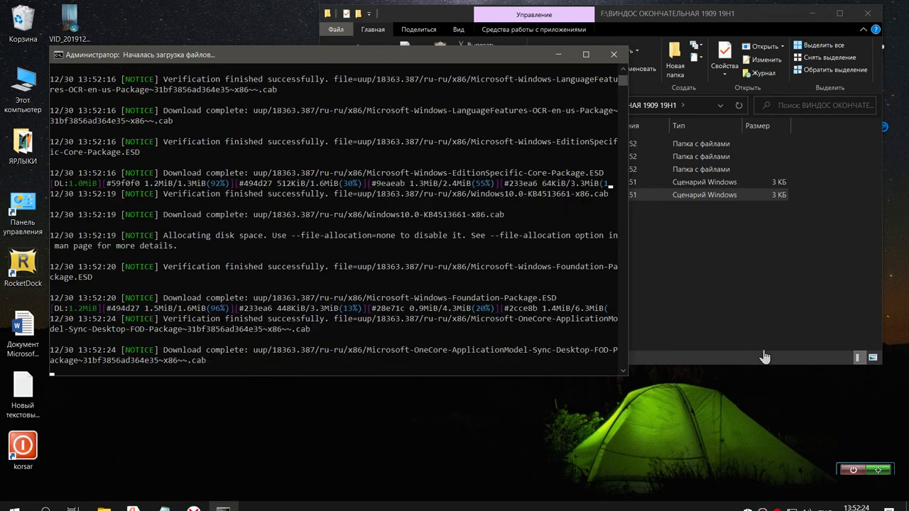
left_click(721, 306)
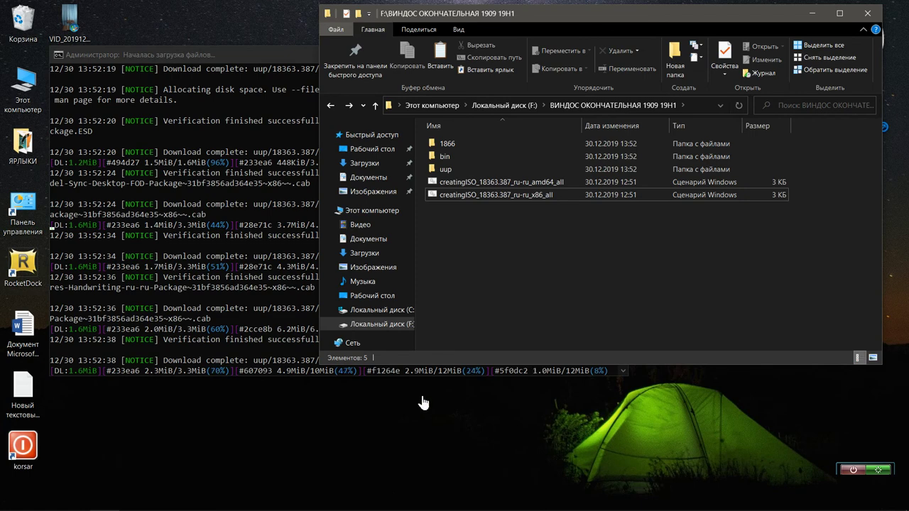
left_click(330, 107)
double_click(576, 145)
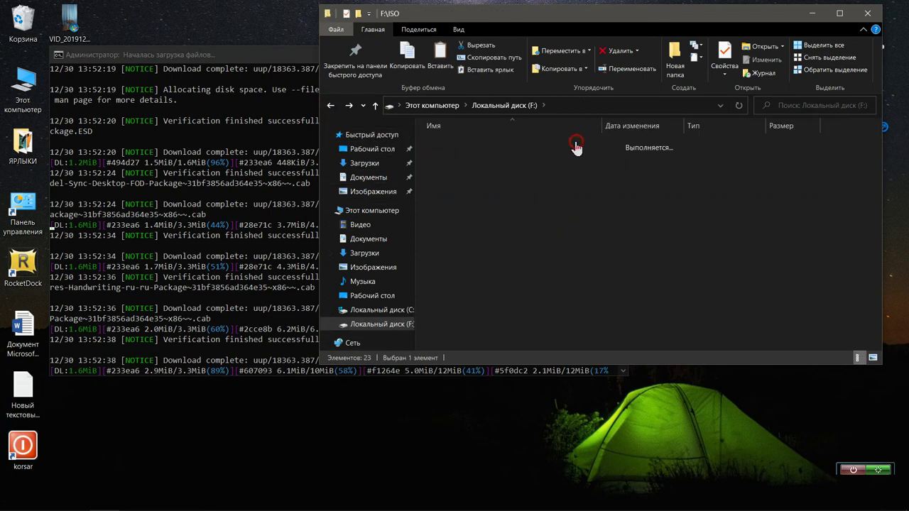
left_click(469, 145)
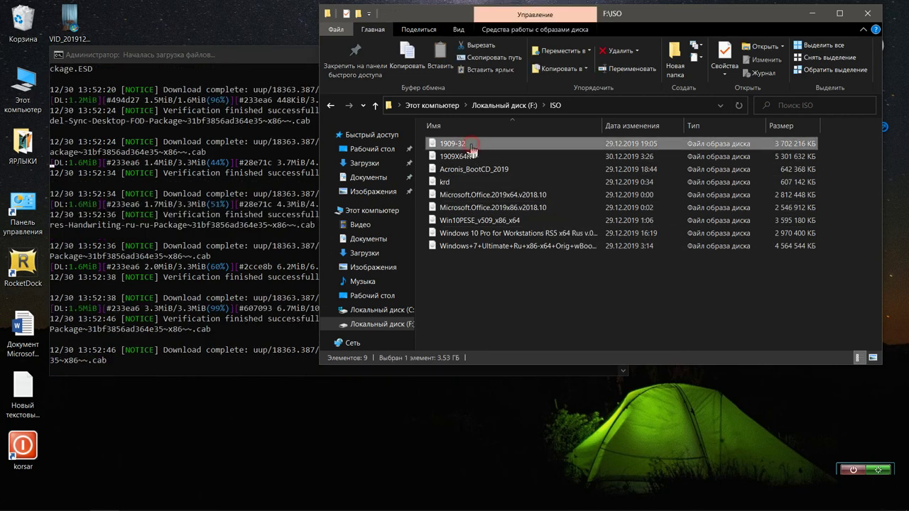
left_click(472, 157)
left_click(476, 145)
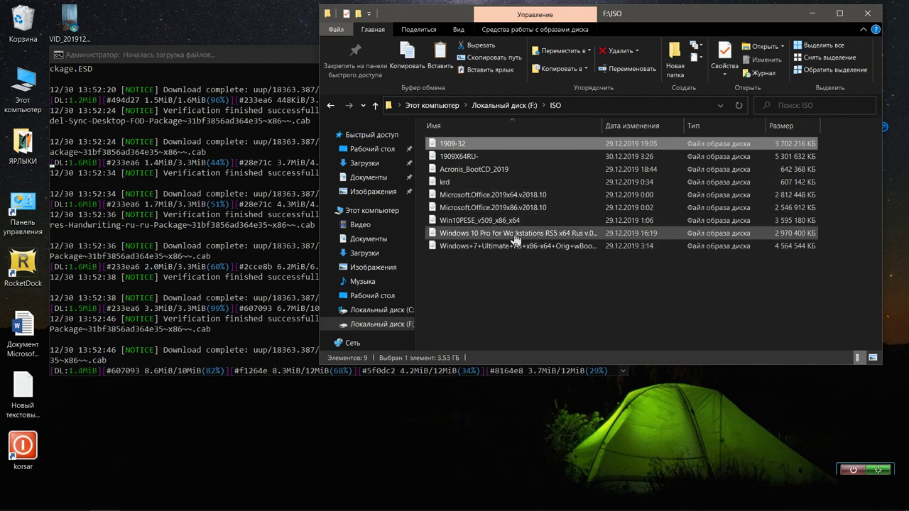
left_click(471, 157)
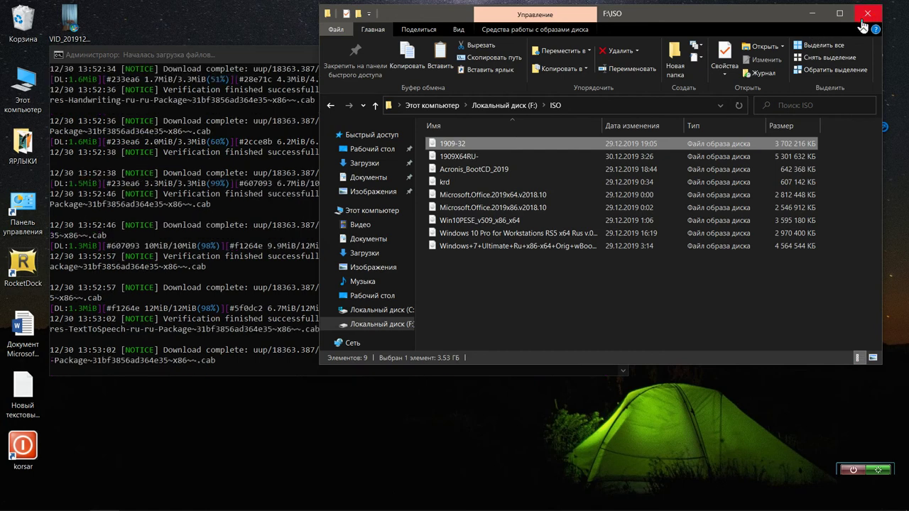
Return to the ВИНДОС ОКОНЧАТЕЛЬНАЯ 1909 19H1 folder on drive F: and select all of its folders and scripts.
left_click(331, 106)
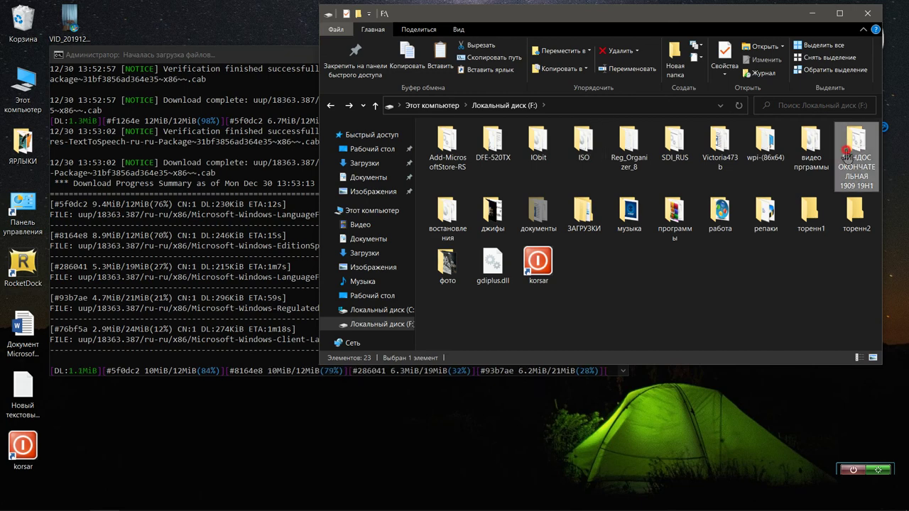
double_click(846, 153)
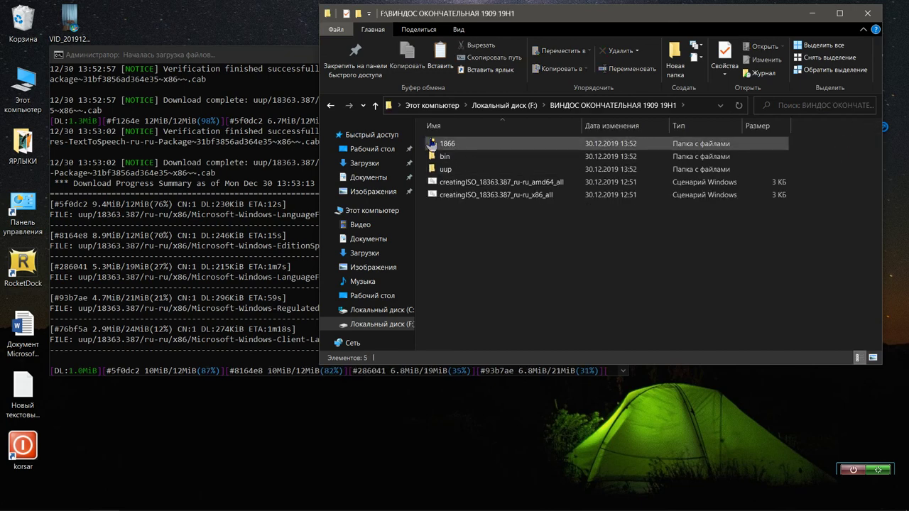
left_click_drag(424, 140, 658, 363)
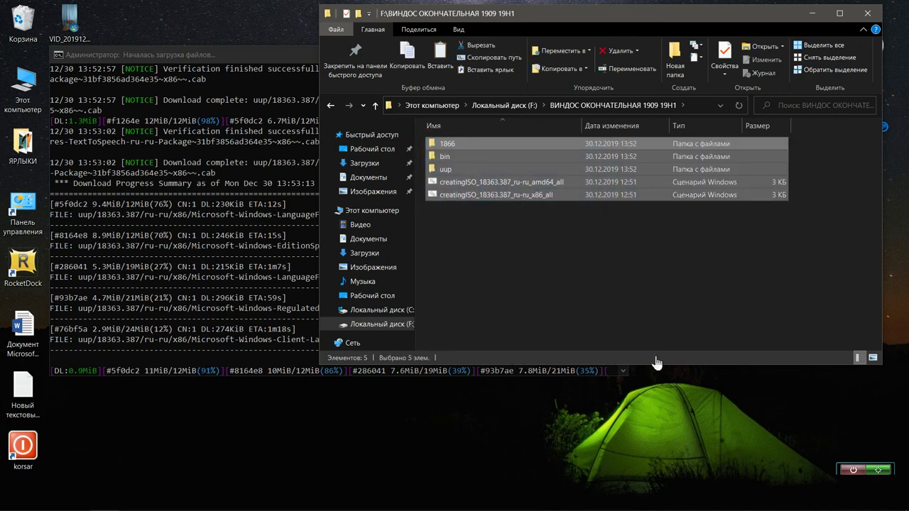